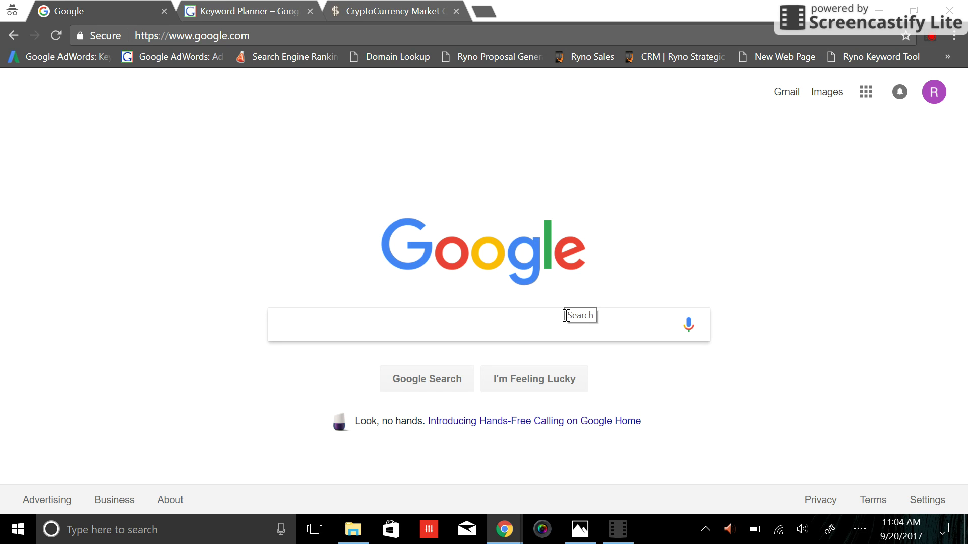
- Search Google for "where do i buy bitcoin"
left_click(277, 10)
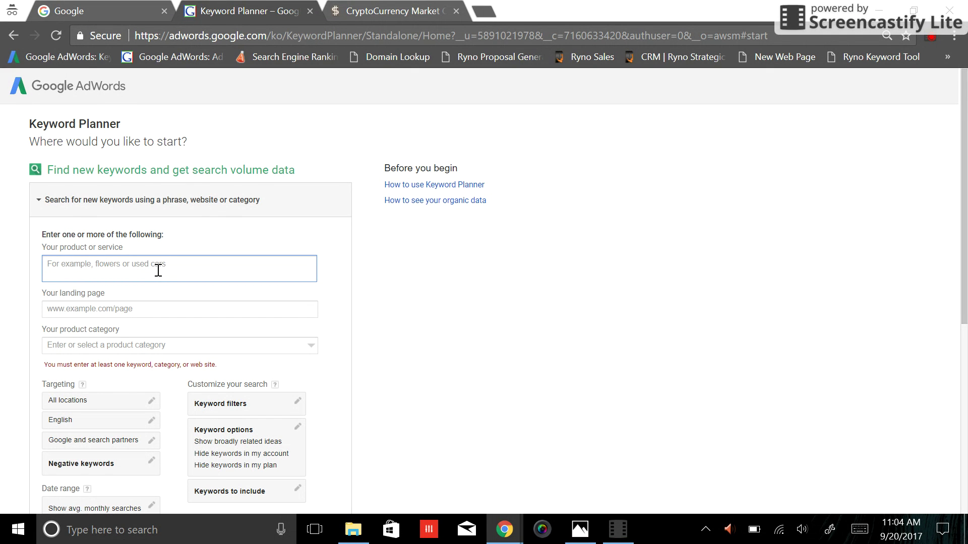
left_click(102, 10)
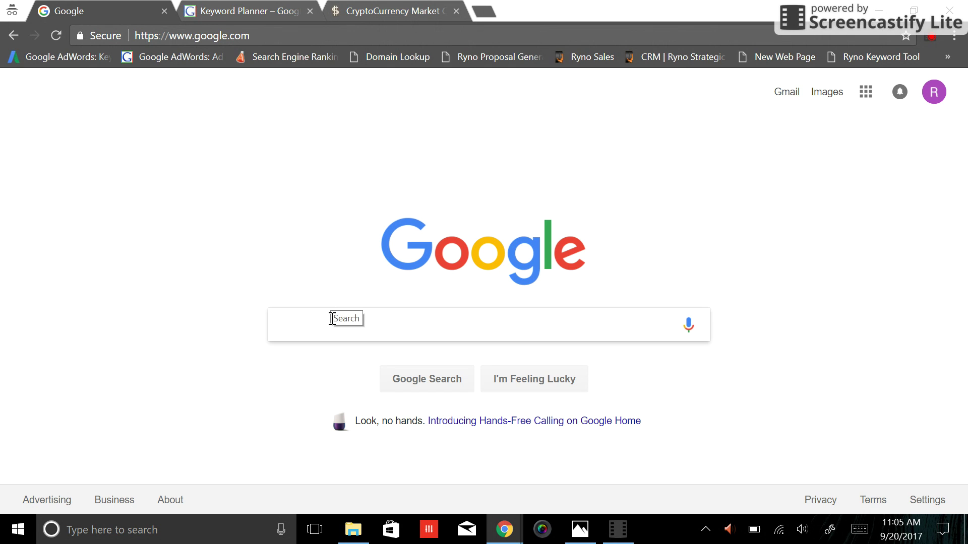
type("b")
key("BackSpace")
type("where")
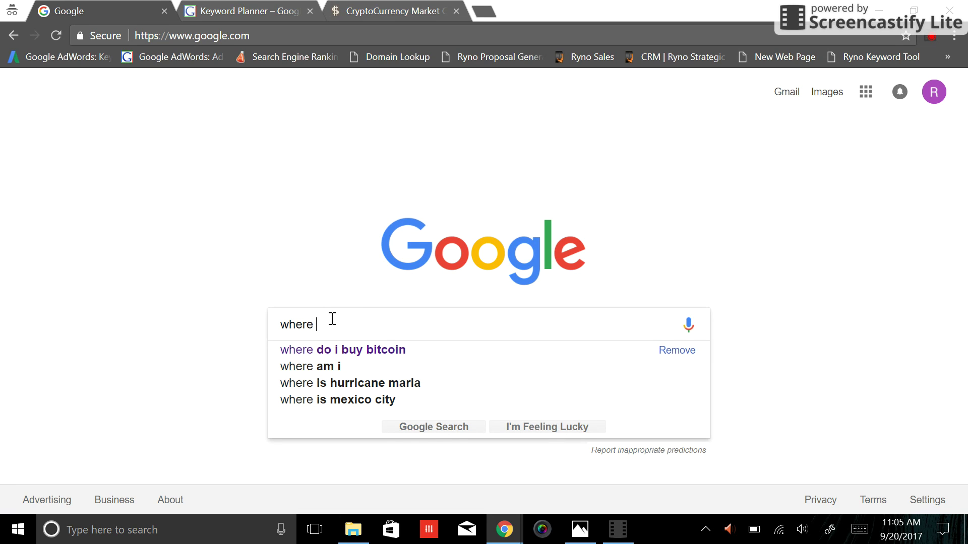
key("Down")
key("Return")
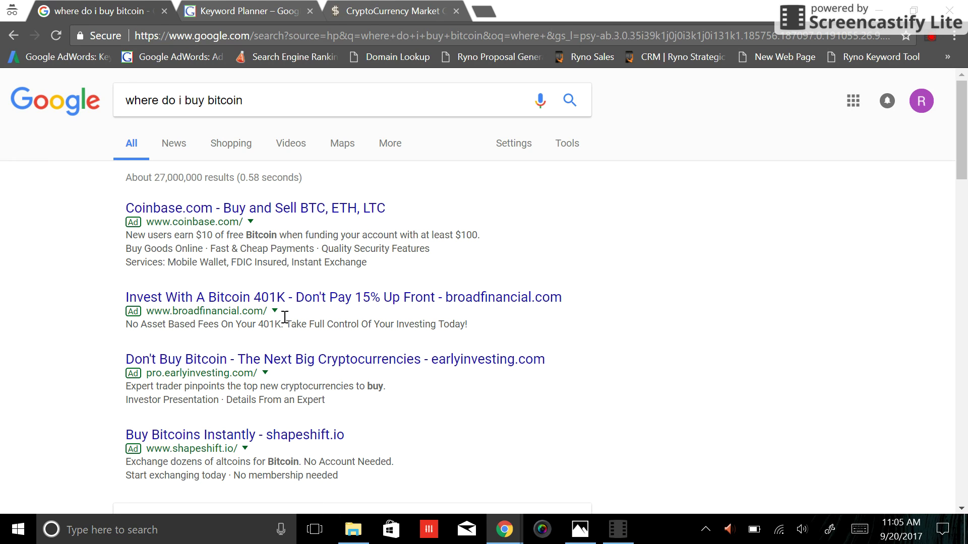
- Examine the paid ads, featured snippet, related questions and organic listings on the bitcoin search results page
left_click_drag(963, 159, 963, 130)
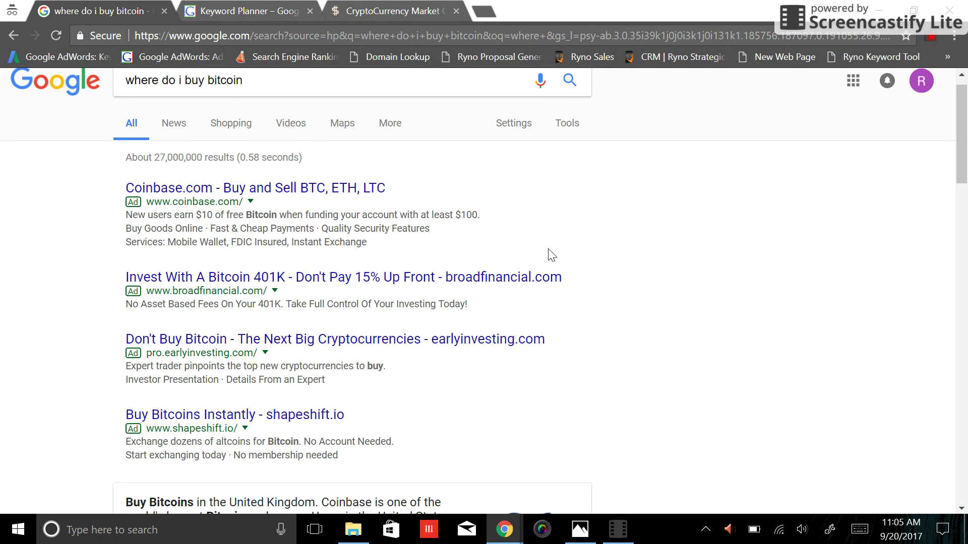
left_click_drag(257, 82, 128, 75)
left_click(254, 96)
left_click(630, 267)
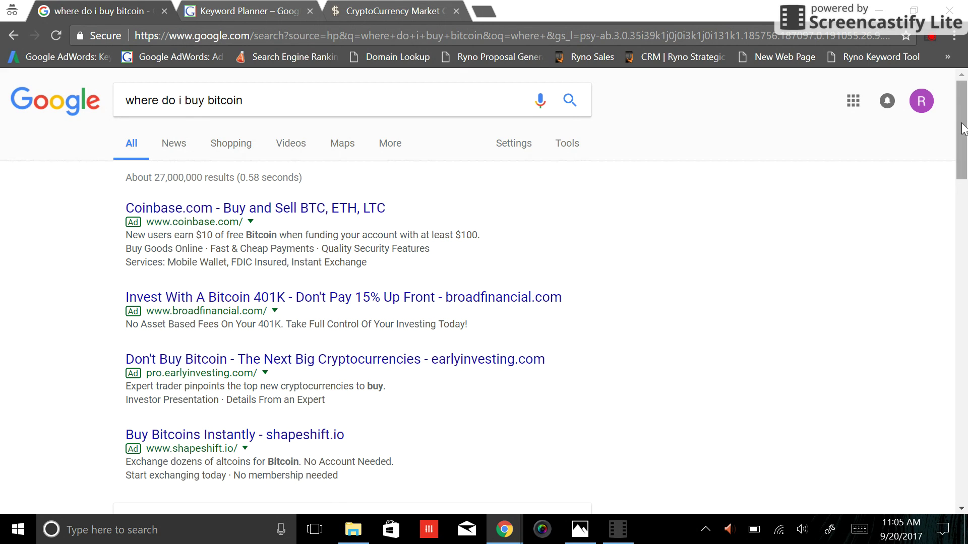
left_click_drag(963, 129, 963, 128)
scroll(965, 179, "down", 3)
left_click_drag(966, 179, 966, 244)
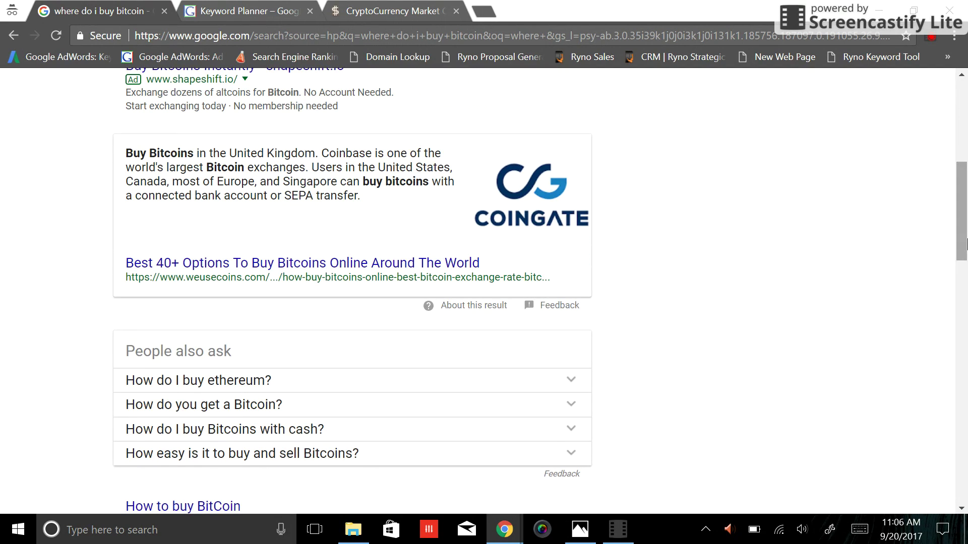
left_click_drag(967, 244, 961, 234)
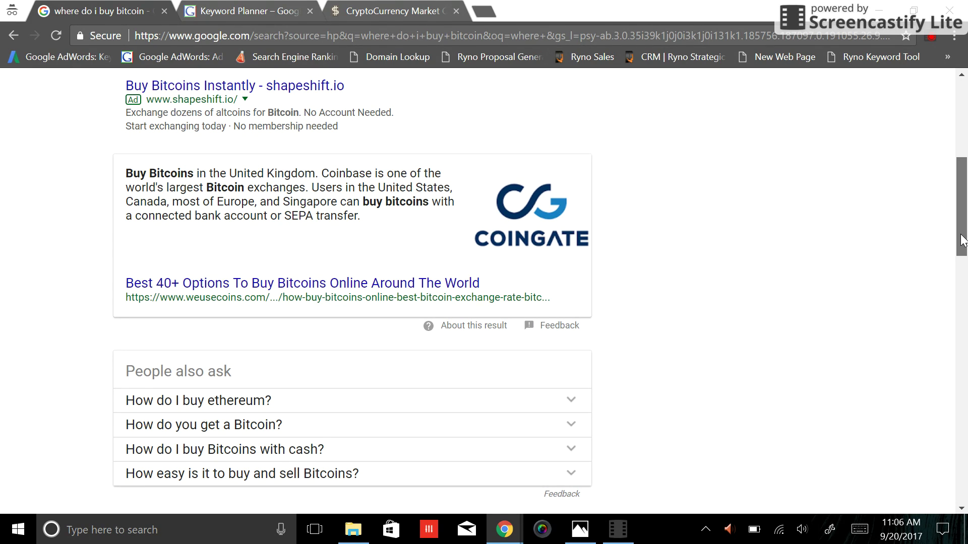
left_click_drag(963, 240, 959, 184)
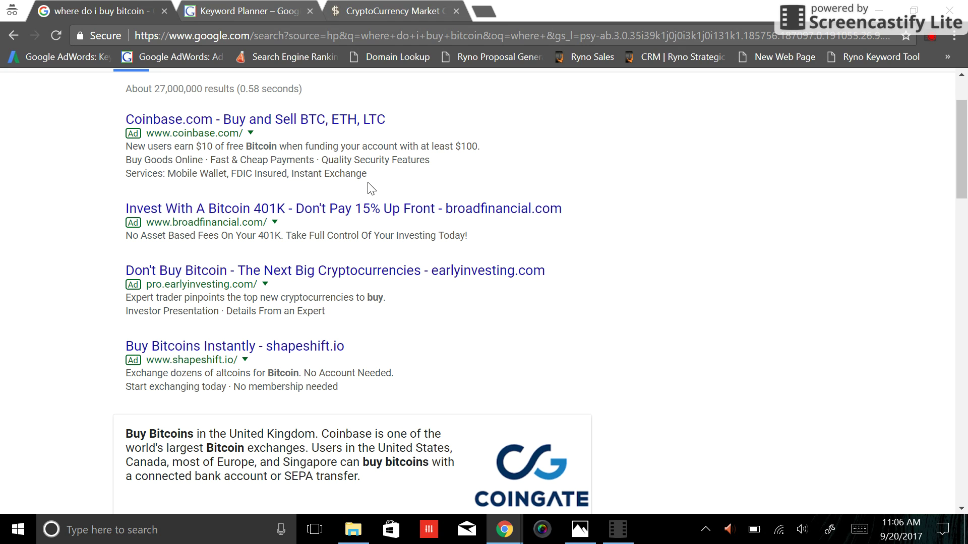
left_click_drag(964, 194, 966, 275)
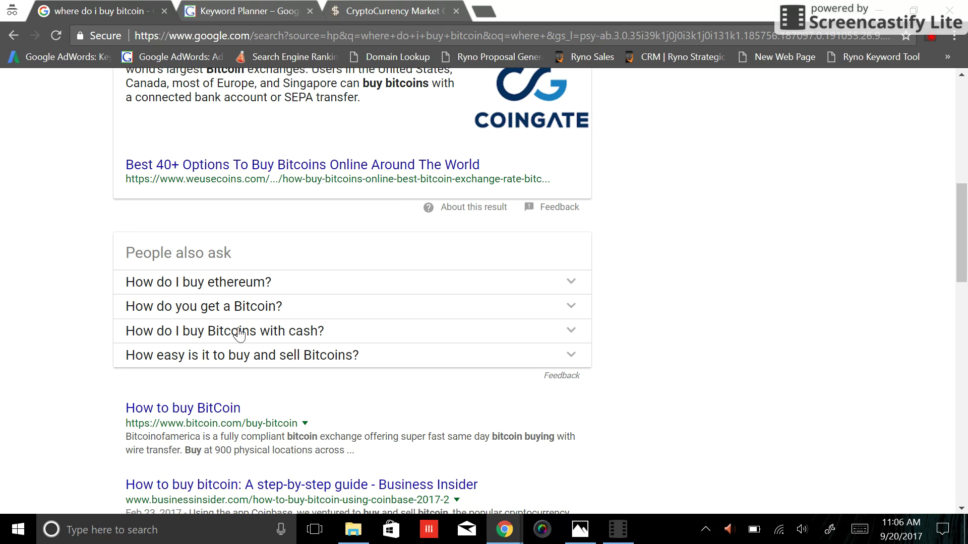
left_click_drag(964, 283, 955, 150)
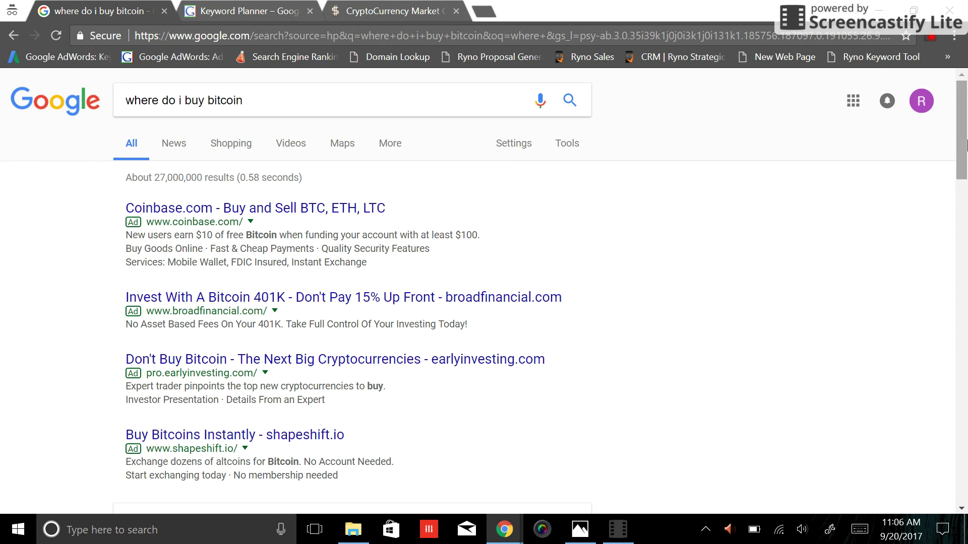
left_click_drag(967, 147, 964, 303)
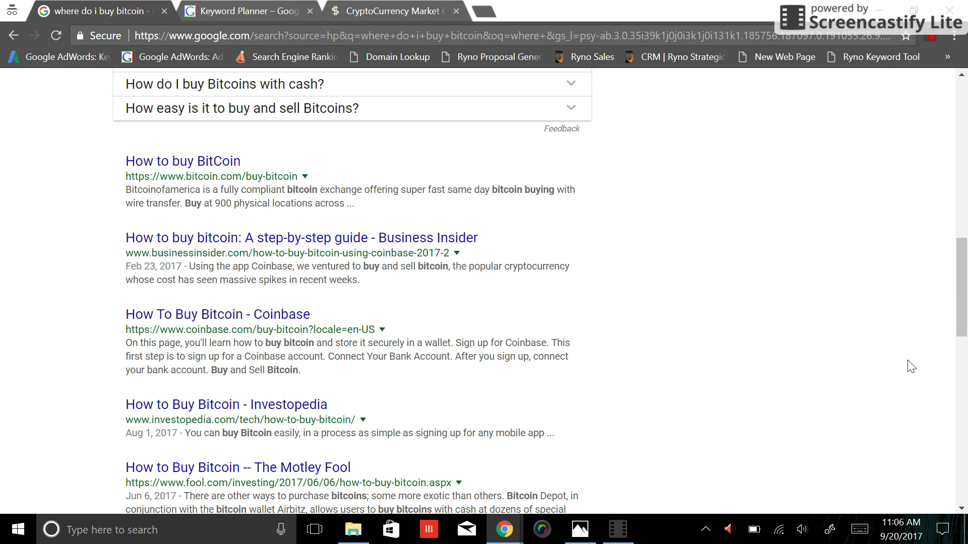
left_click_drag(964, 331, 964, 165)
- In Keyword Planner, enter the product or service terms bitcoin, btc, ethereum, eth, ether, crypto, cryptocurrency, litecoin, verge crypto
left_click(281, 6)
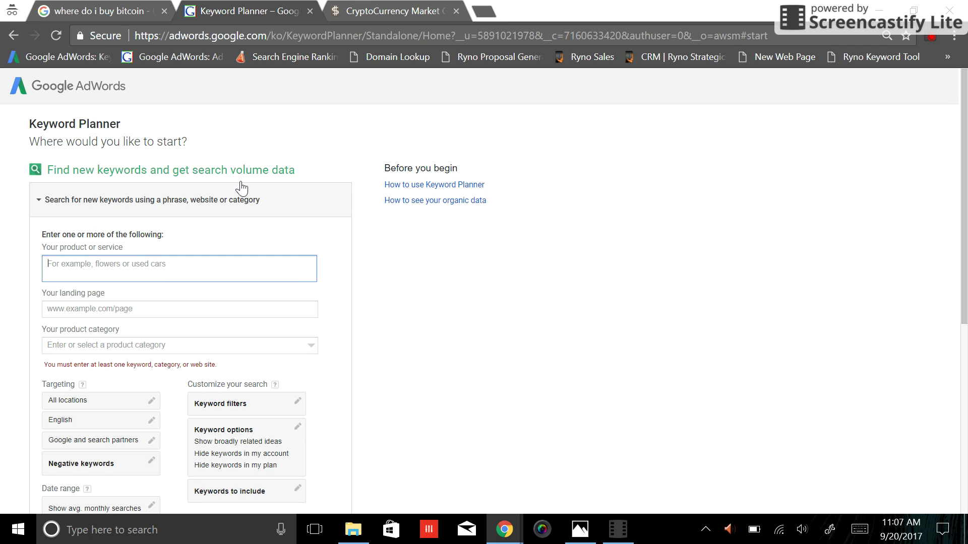
left_click(404, 13)
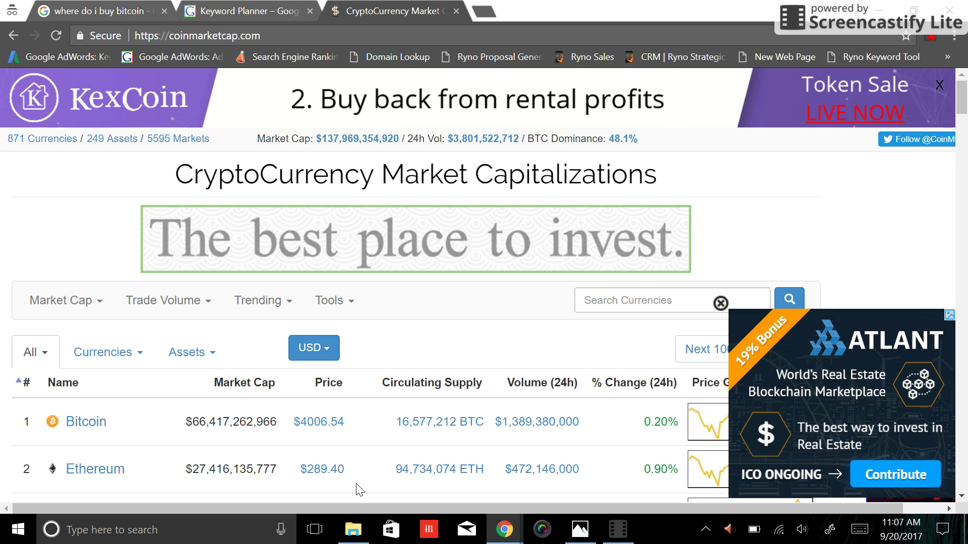
left_click(297, 11)
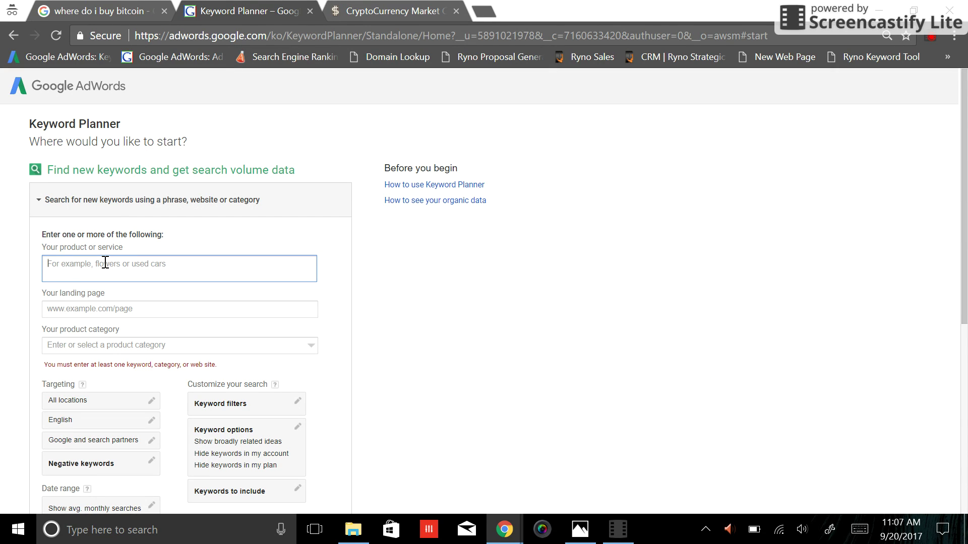
type("bitcoin")
type(", btc,")
type("thereum, eth")
type(", ether,")
type(" crytpo")
key("BackSpace")
key("BackSpace")
key("BackSpace")
type("pto, c")
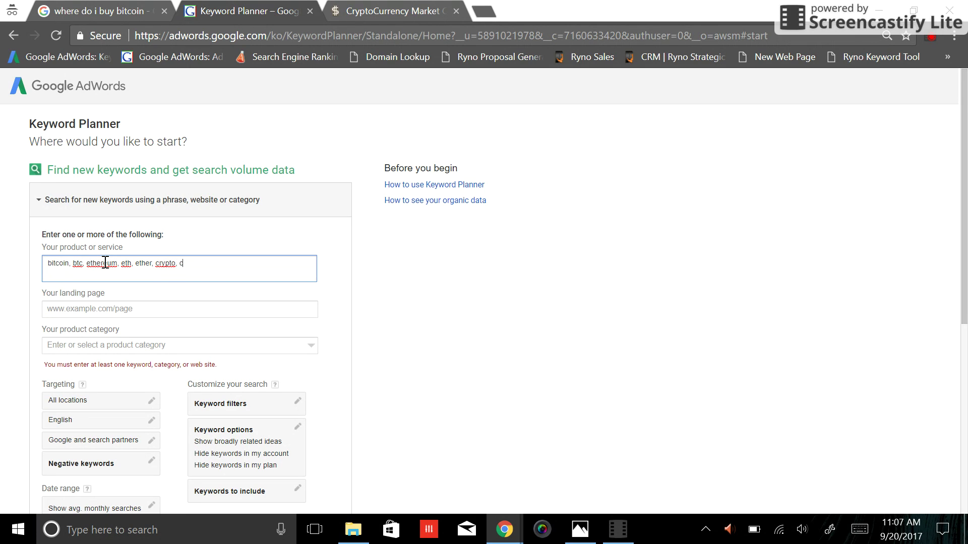
type("ryptocurrency, litecoin, verge crypto")
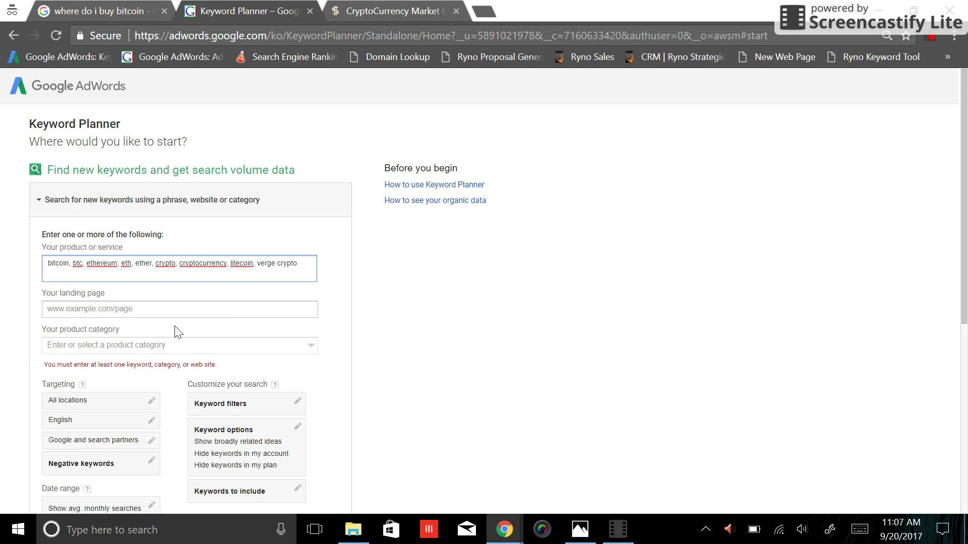
- Inspect the location targeting options for the keyword search, keeping all locations selected
scroll(409, 345, "down", 1)
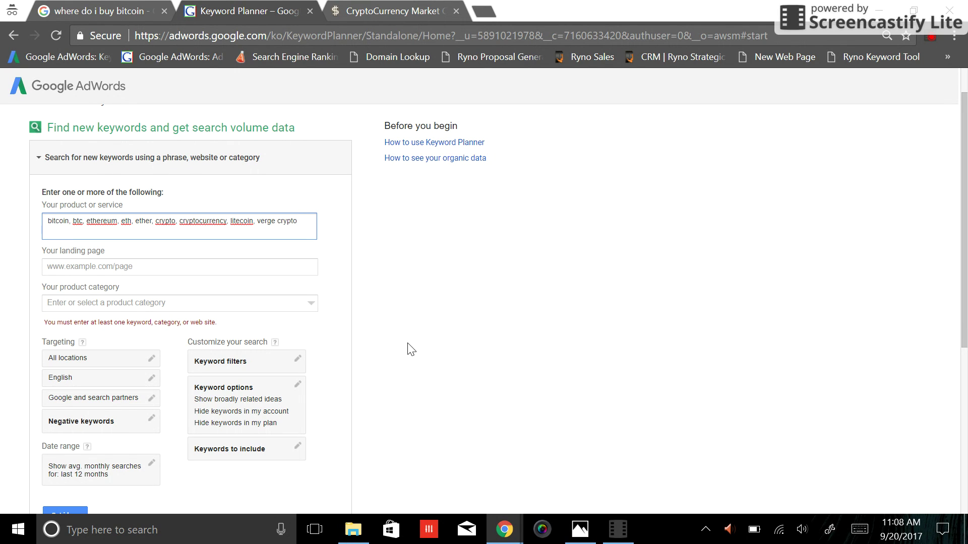
key("ctrl+plus")
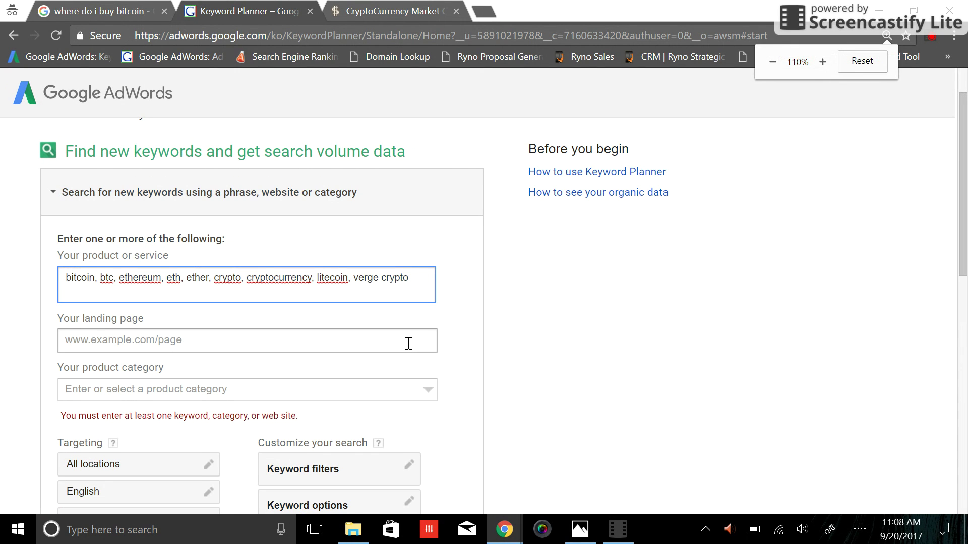
key("ctrl+minus")
key("ctrl+minus")
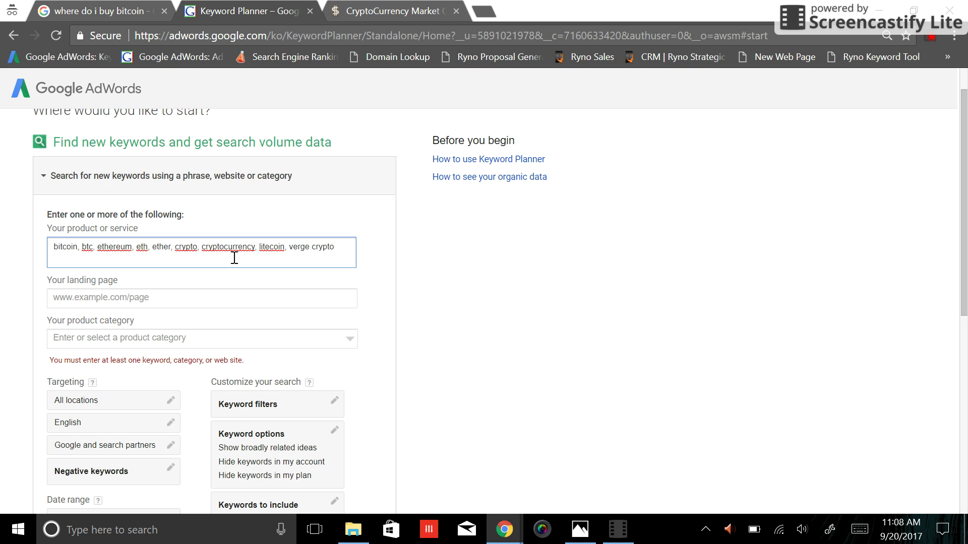
left_click(123, 405)
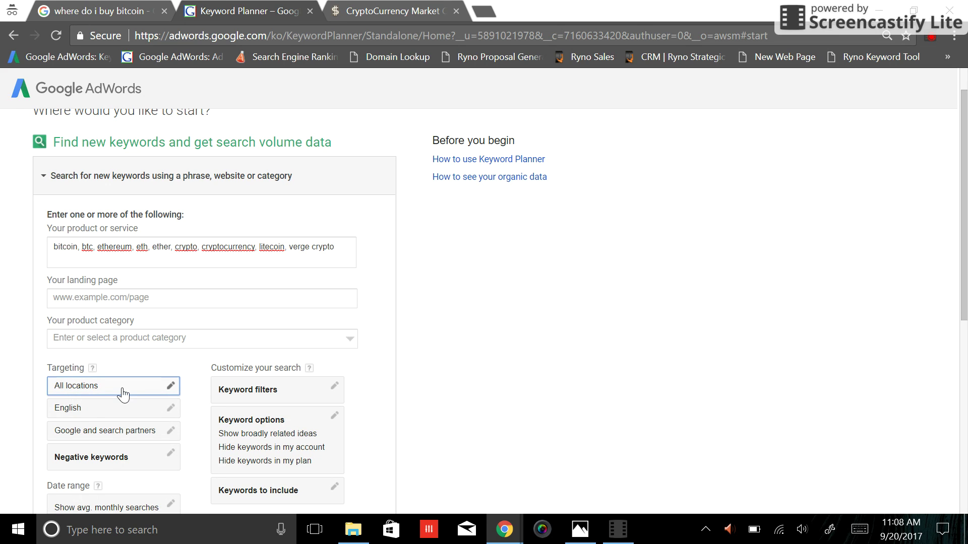
left_click(122, 389)
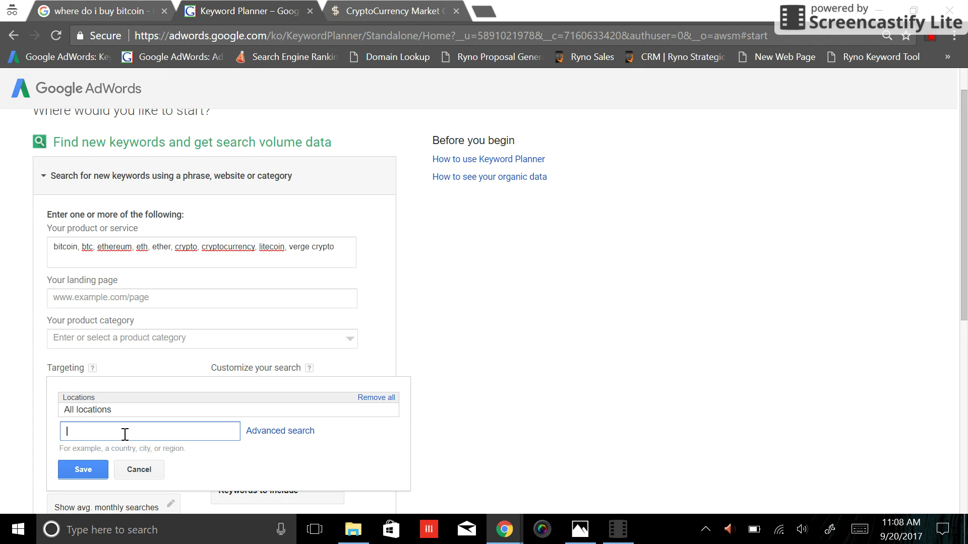
left_click(430, 368)
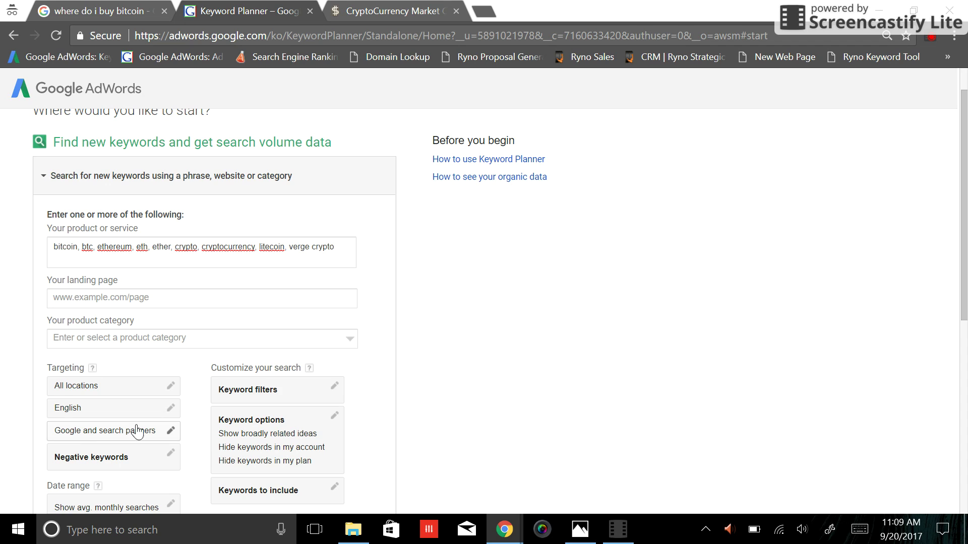
- Get keyword ideas for the entered cryptocurrency terms with the existing targeting and date range
scroll(425, 383, "down", 1)
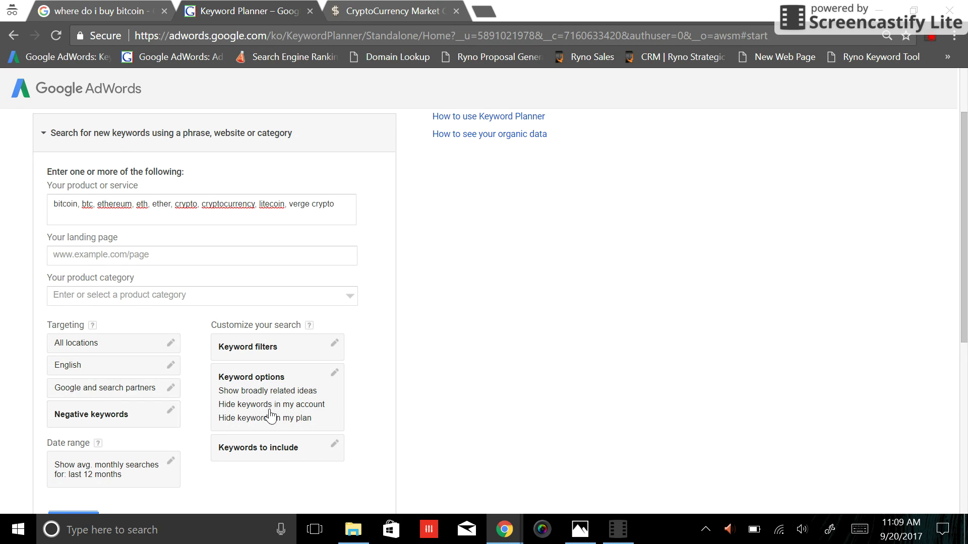
scroll(464, 378, "down", 1)
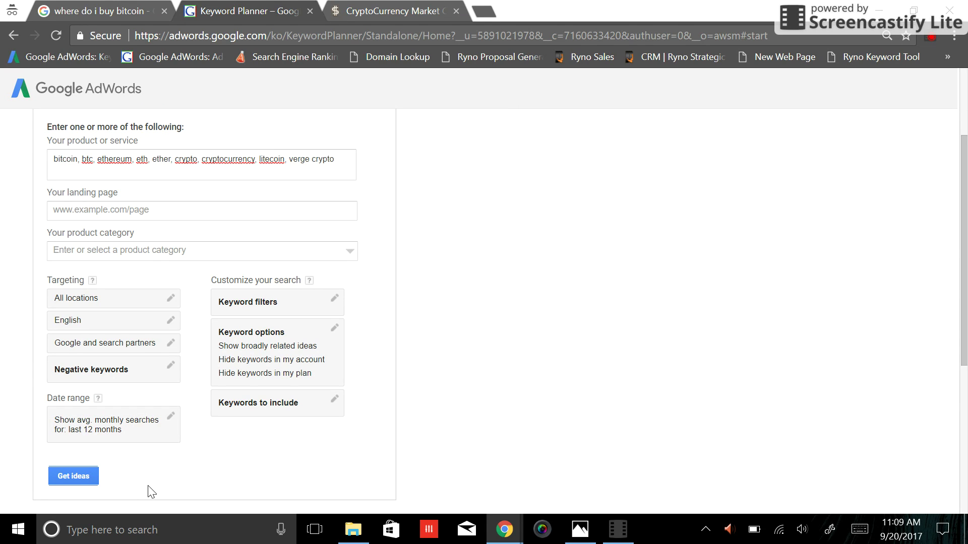
left_click(76, 478)
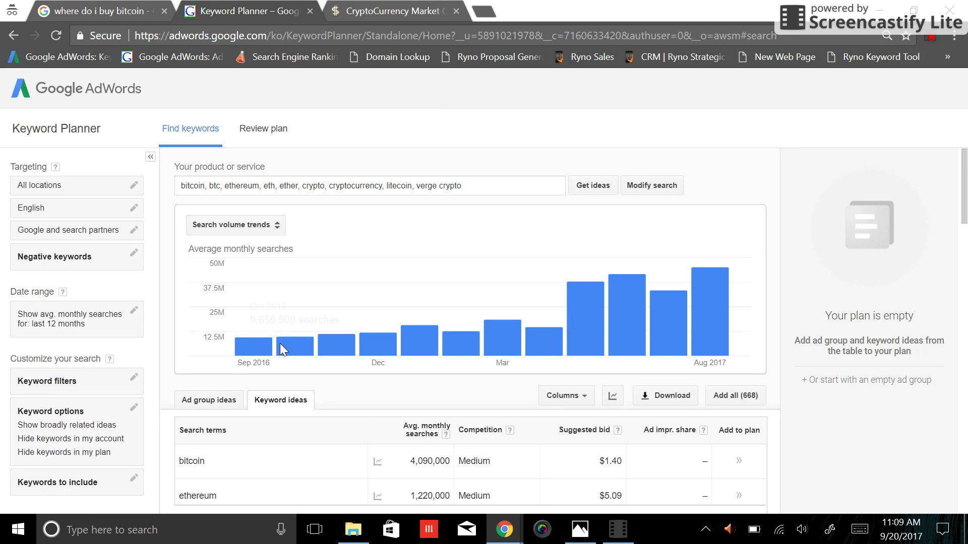
- Examine the monthly search volume trend chart and the search terms and related keywords listed with their volume, competition and suggested bid
mouse_move(262, 346)
mouse_move(326, 349)
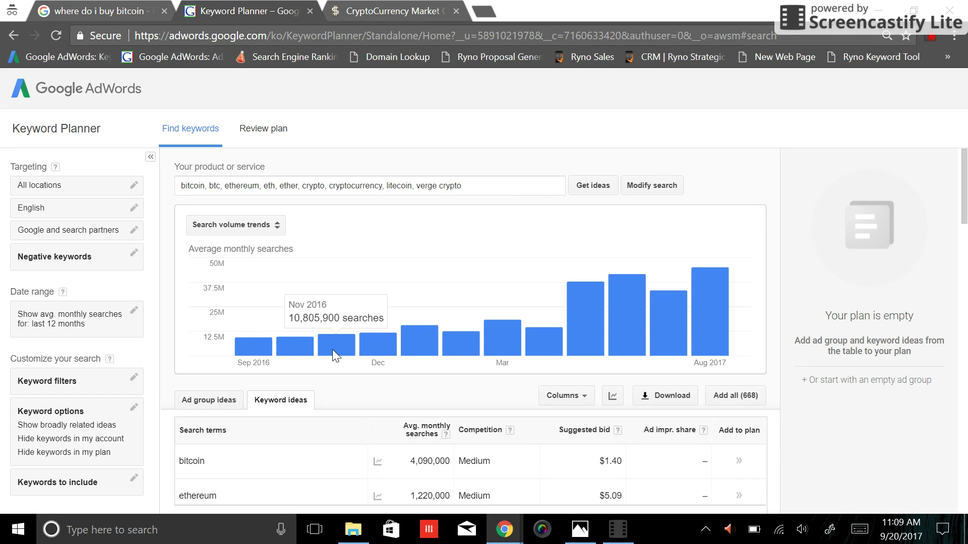
mouse_move(505, 340)
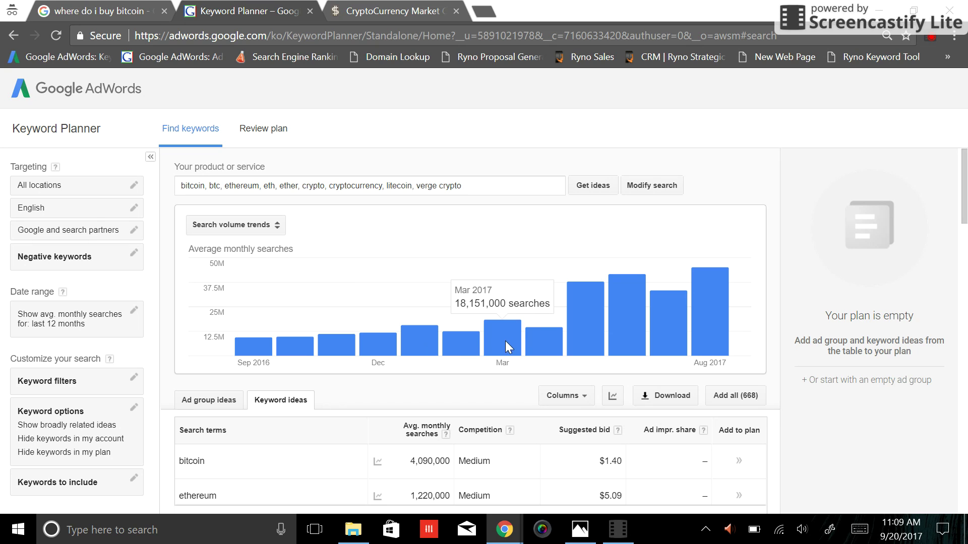
mouse_move(576, 344)
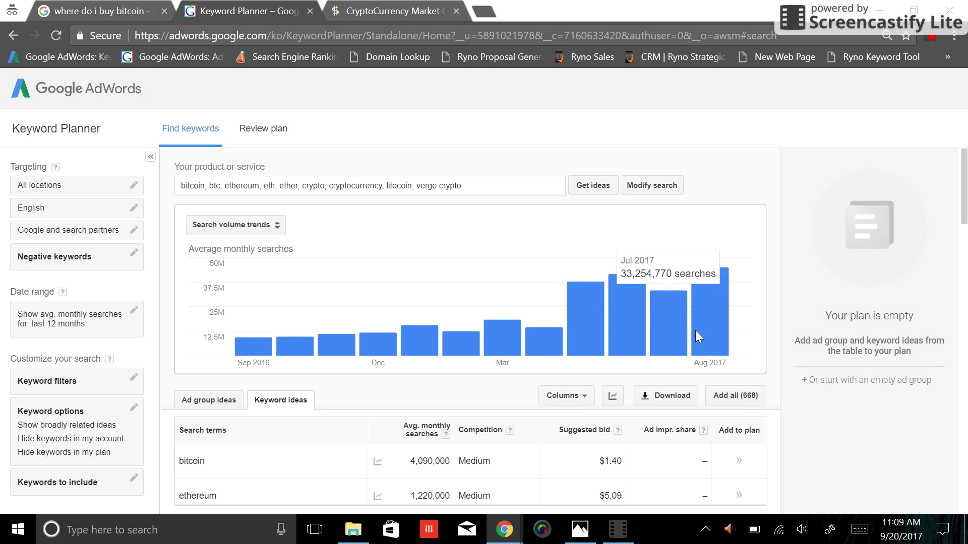
mouse_move(722, 347)
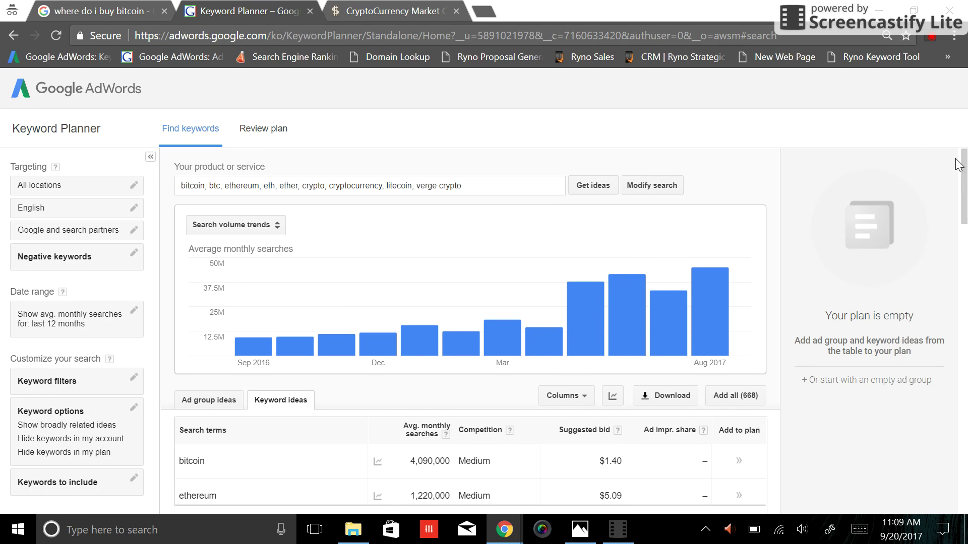
mouse_move(630, 296)
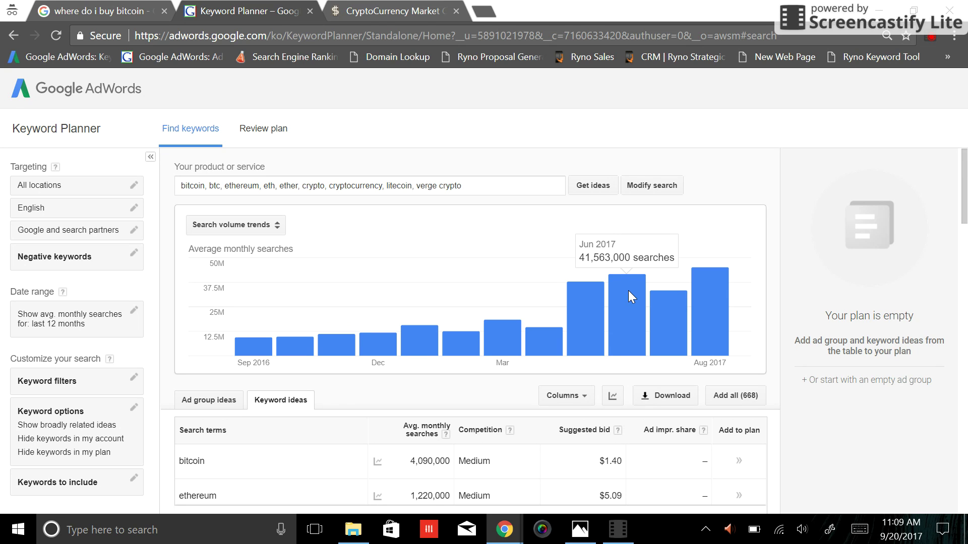
mouse_move(683, 322)
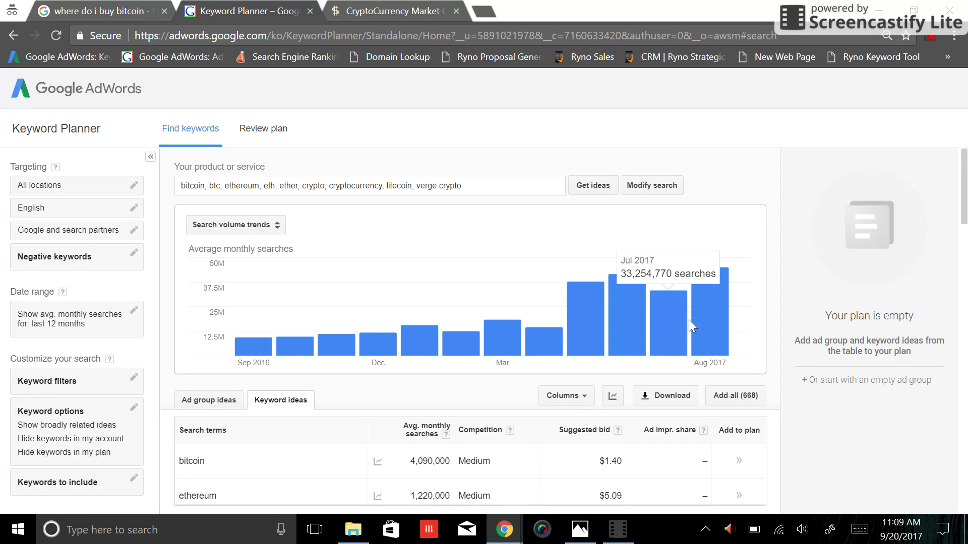
left_click_drag(964, 163, 964, 202)
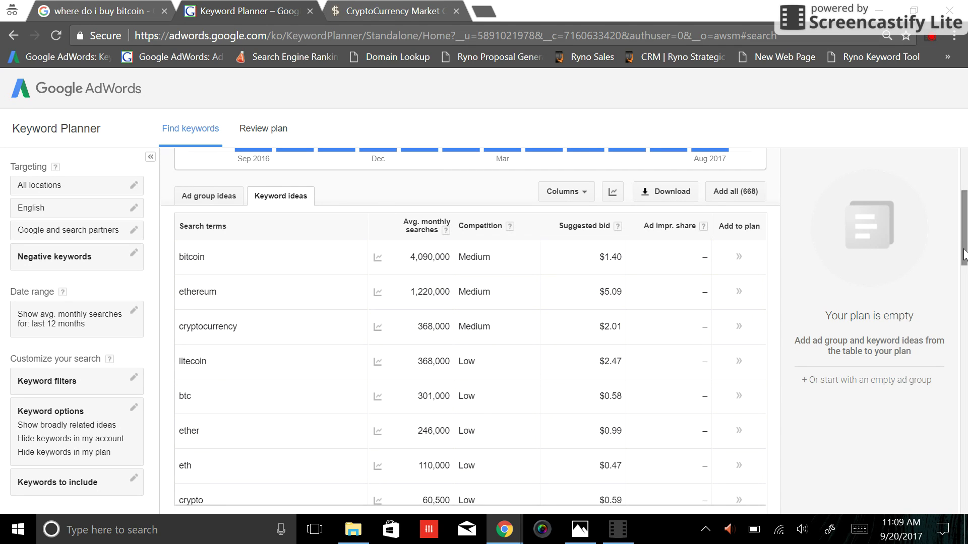
left_click_drag(964, 256, 963, 323)
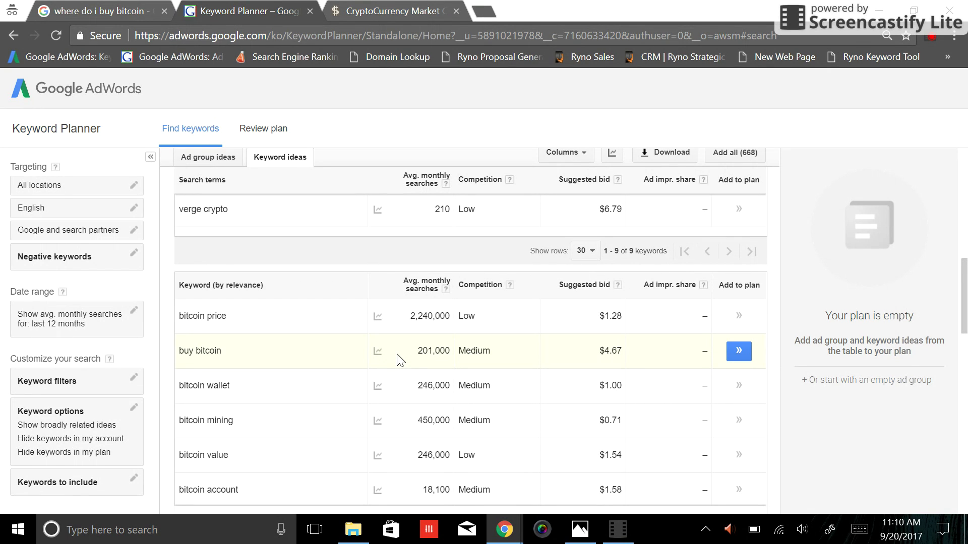
scroll(398, 359, "up", 5)
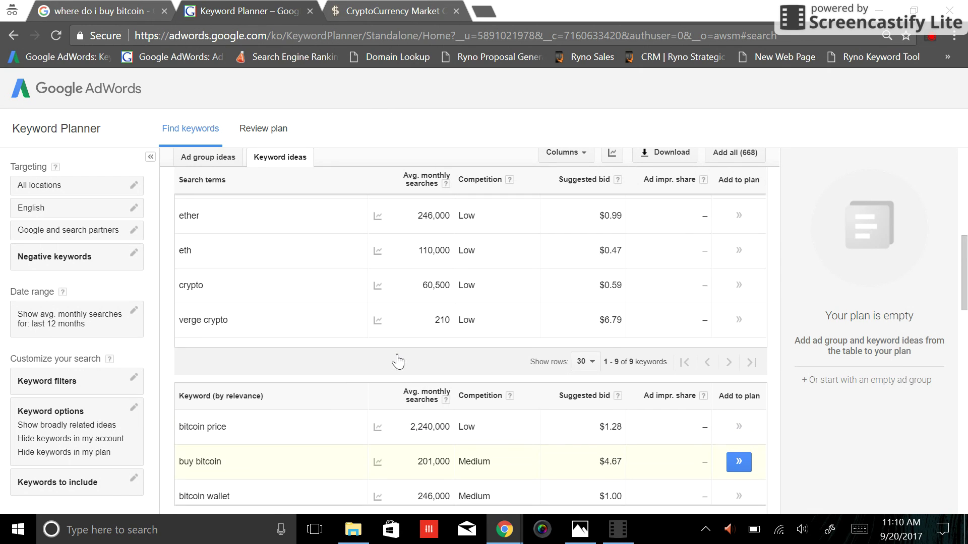
- Examine the monthly search trend charts for the search terms bitcoin, ethereum and cryptocurrency, including bitcoin's figures for individual months
scroll(400, 359, "up", 1)
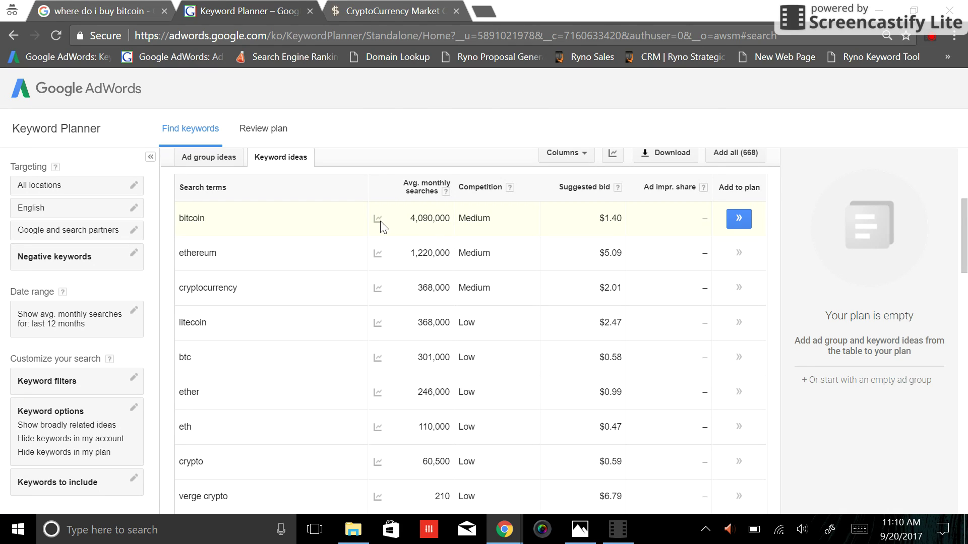
mouse_move(381, 225)
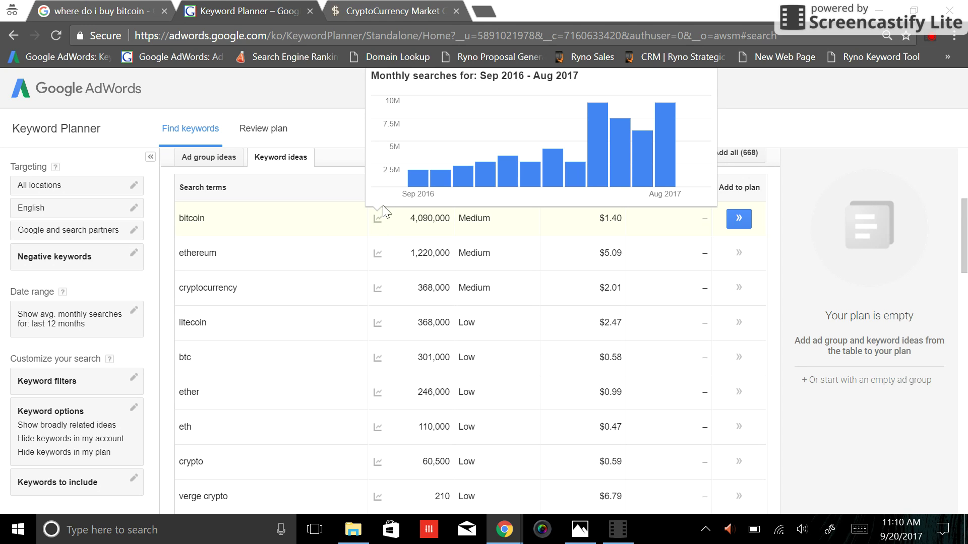
mouse_move(417, 180)
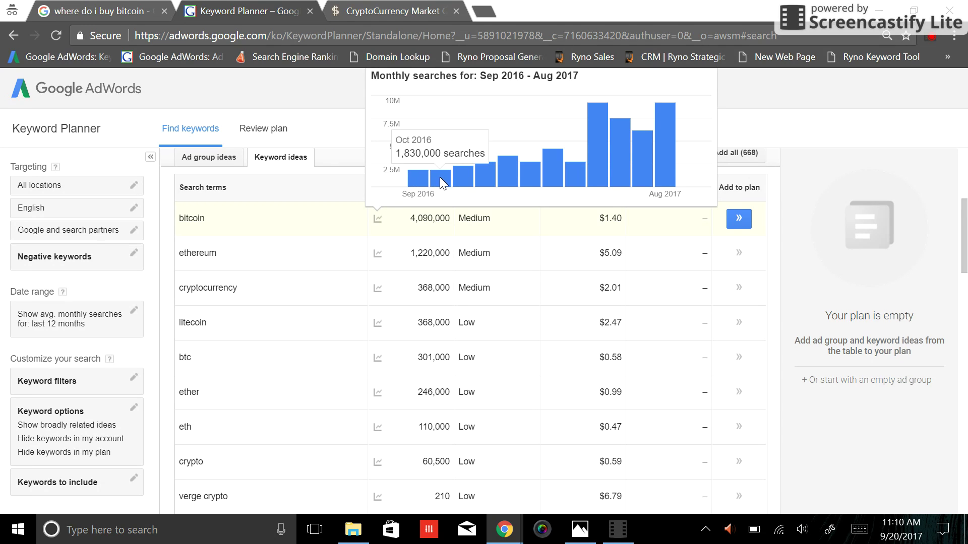
mouse_move(494, 174)
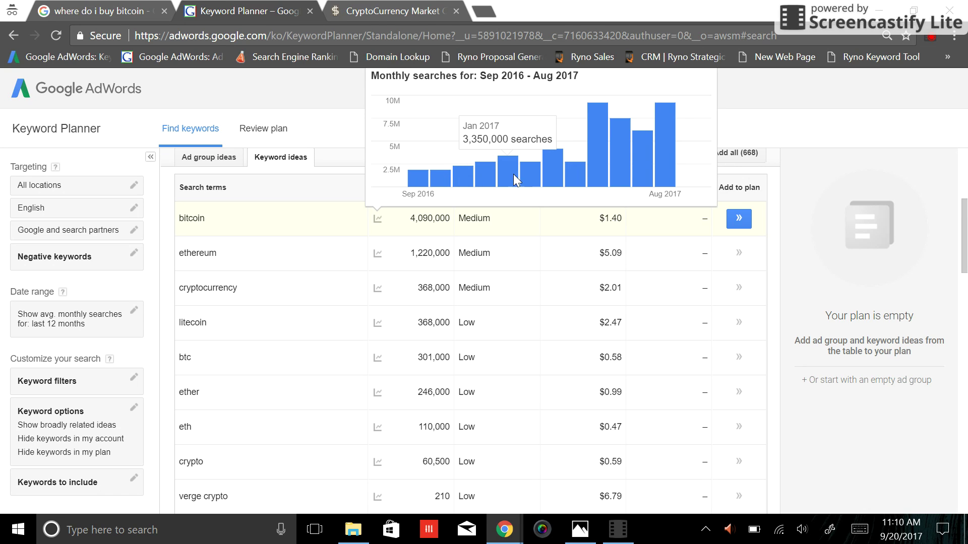
mouse_move(543, 172)
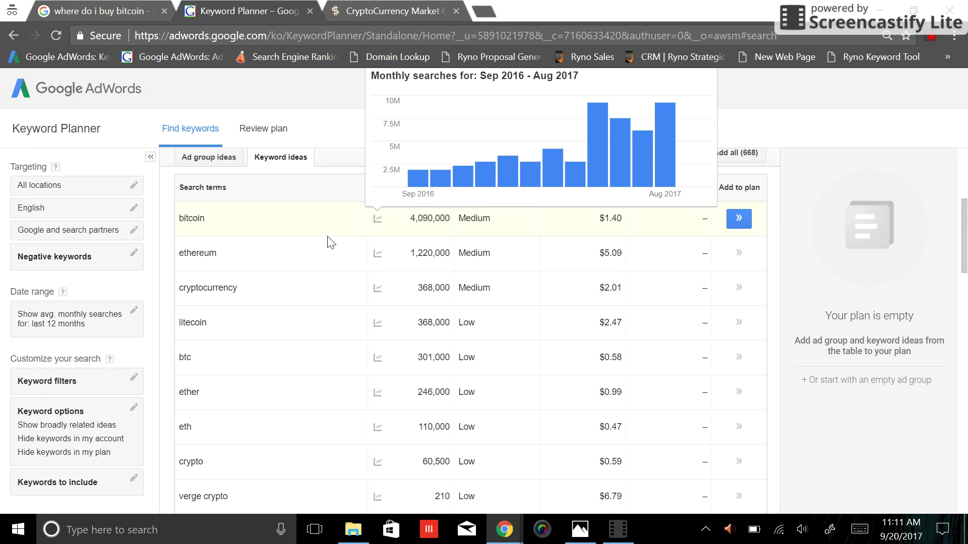
mouse_move(378, 261)
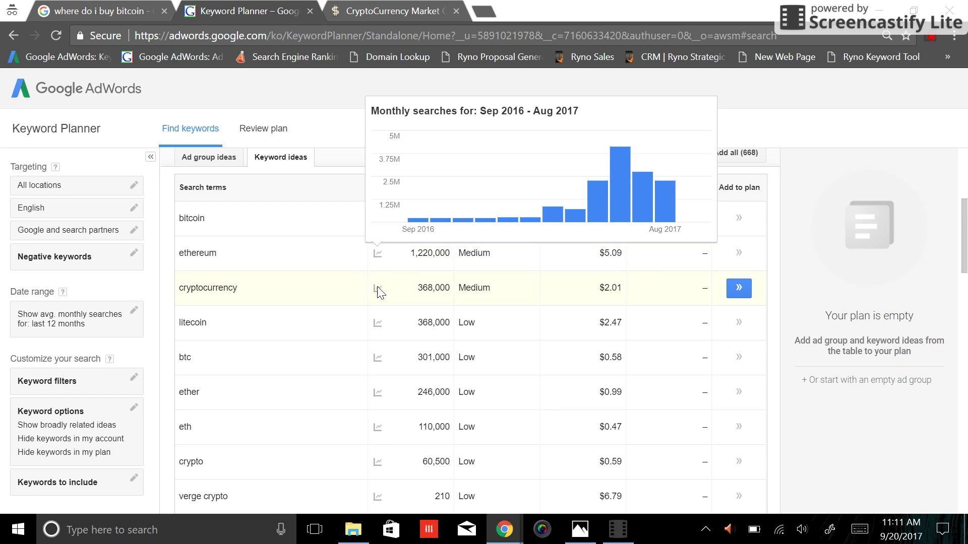
mouse_move(378, 290)
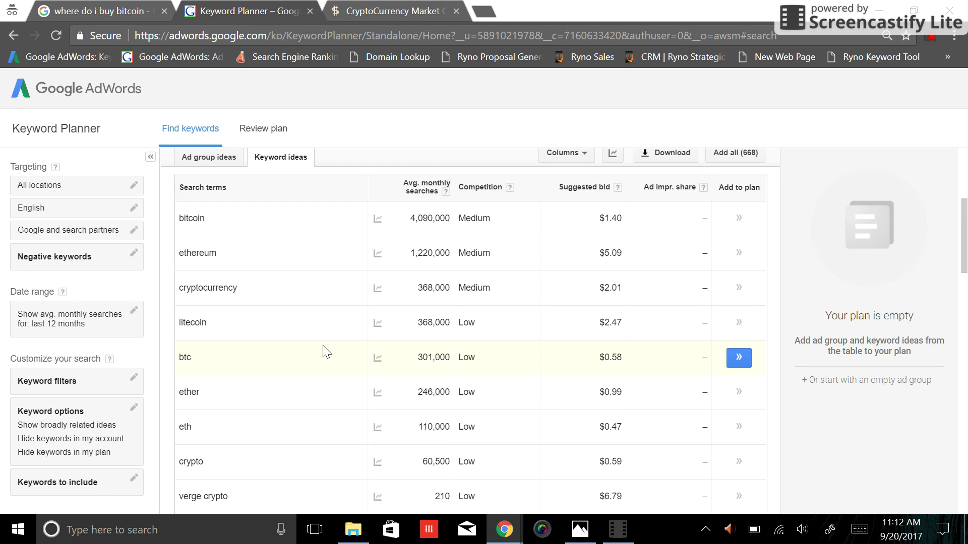
- Review the related keyword ideas by relevance, comparing their average monthly searches, competition and suggested bids
scroll(325, 352, "down", 10)
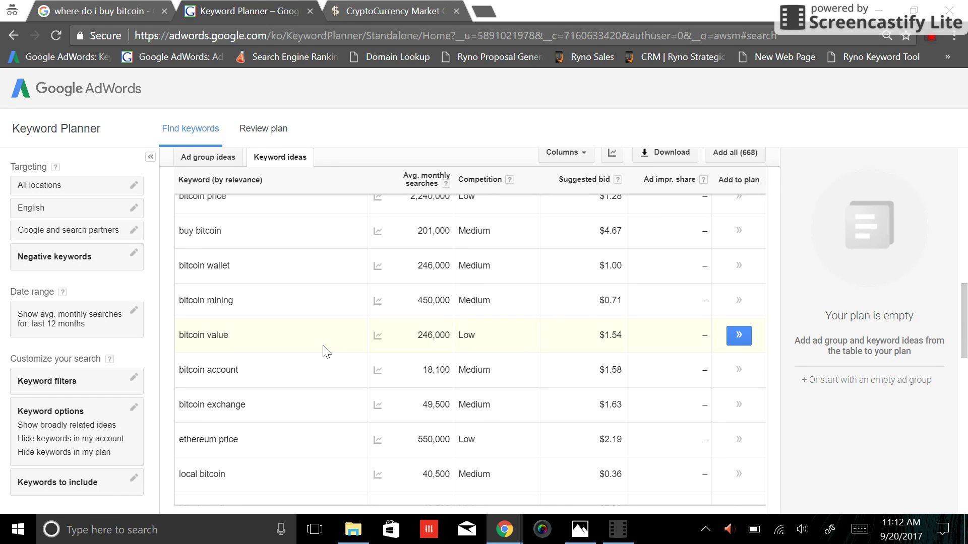
scroll(325, 352, "down", 2)
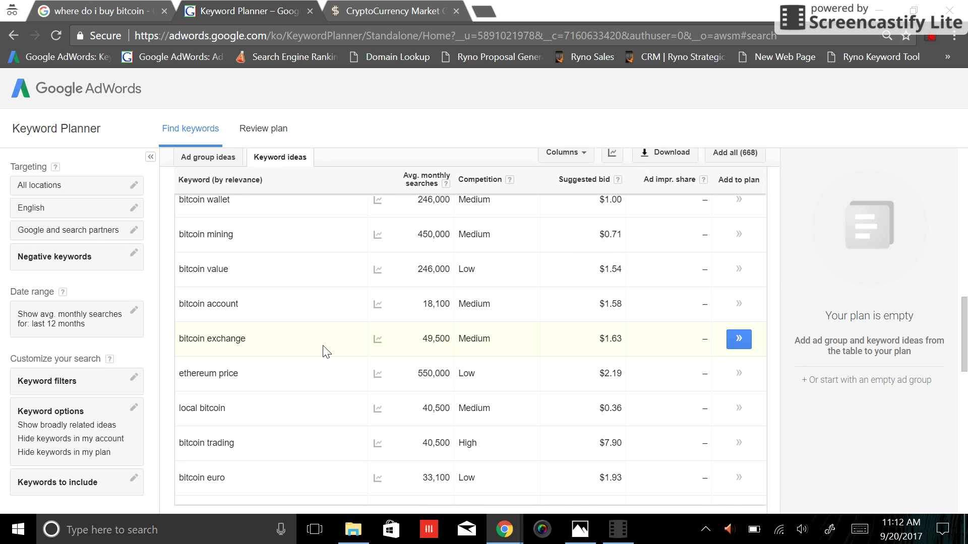
scroll(325, 351, "down", 2)
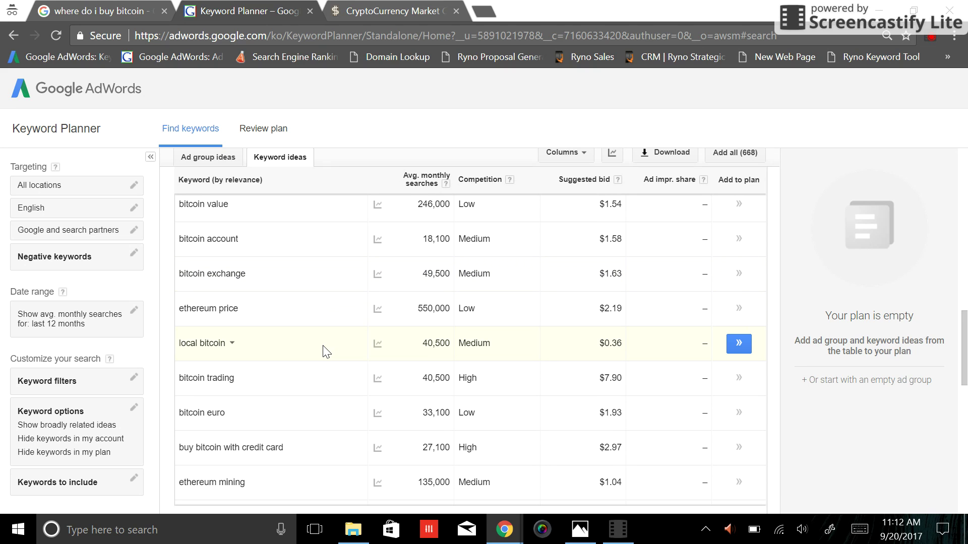
scroll(325, 351, "up", 1)
scroll(325, 352, "down", 1)
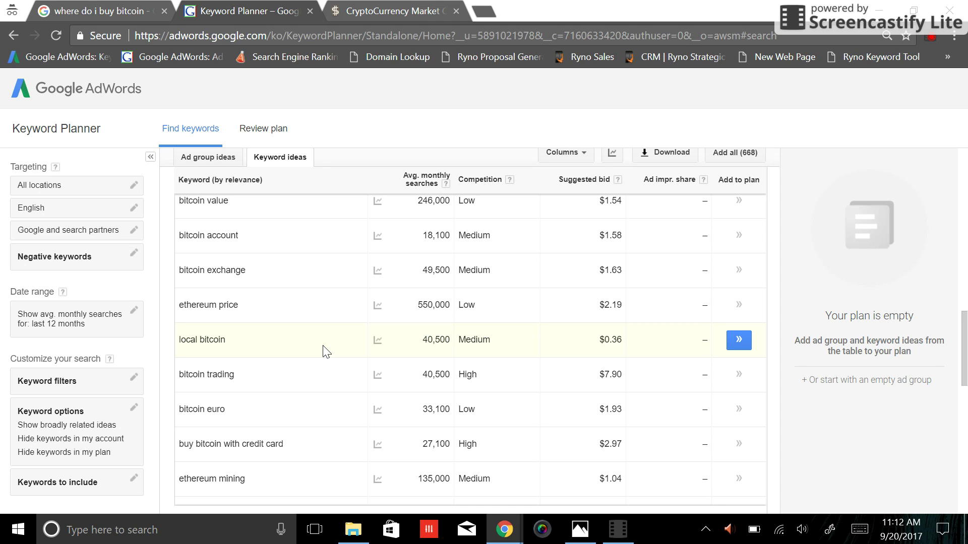
scroll(327, 351, "down", 4)
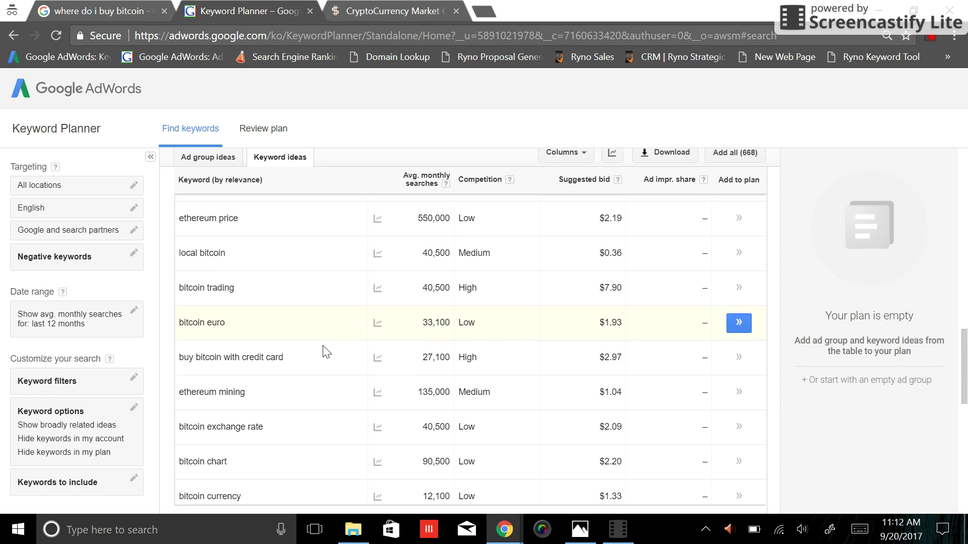
scroll(327, 351, "down", 2)
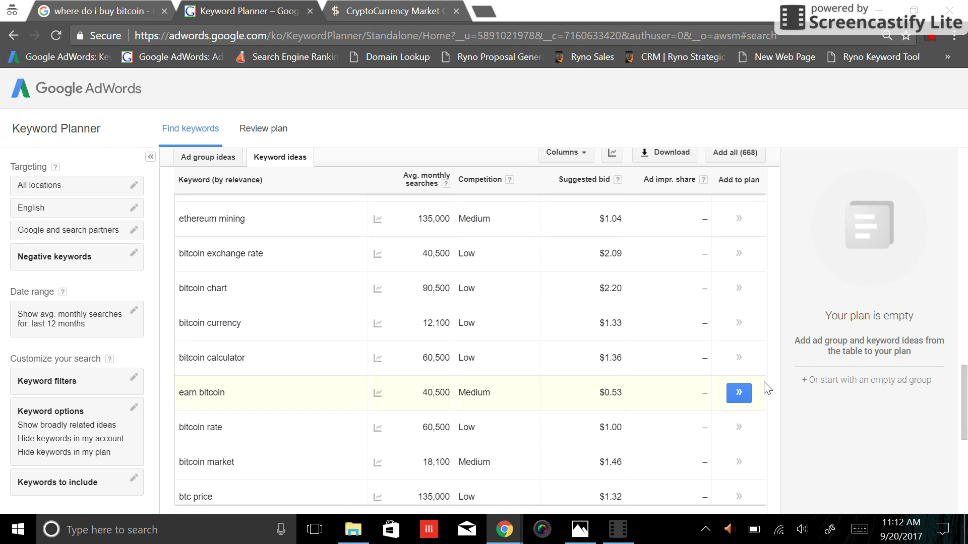
scroll(966, 392, "down", 1)
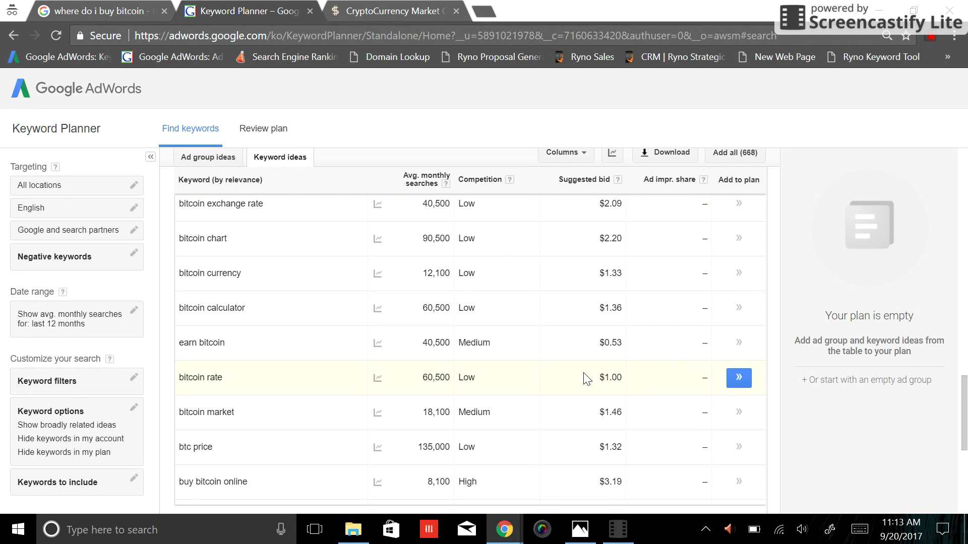
left_click(617, 182)
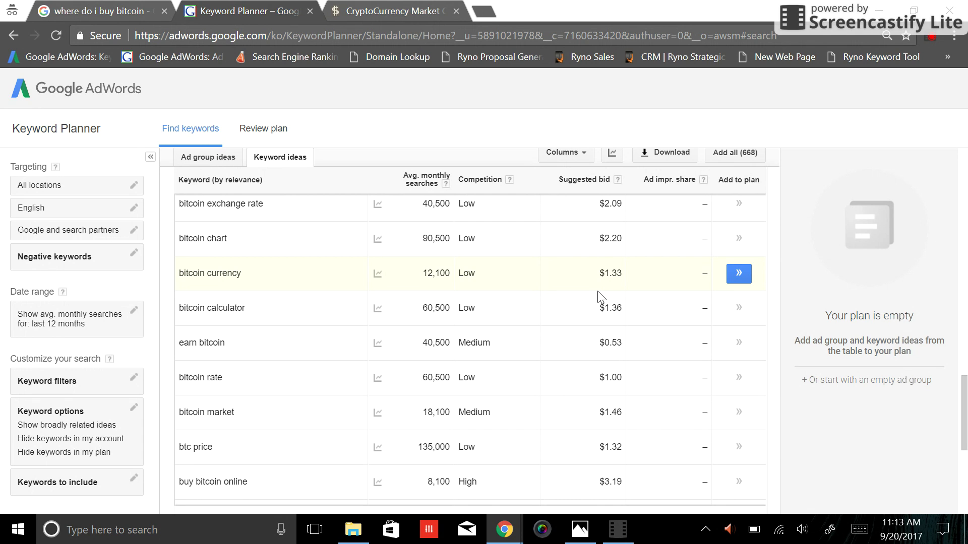
scroll(597, 291, "down", 3)
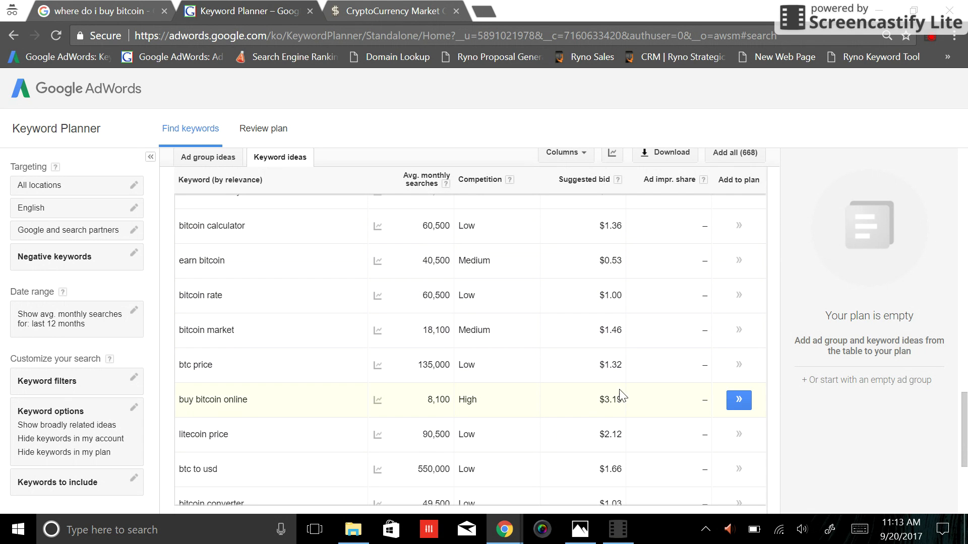
scroll(638, 343, "down", 1)
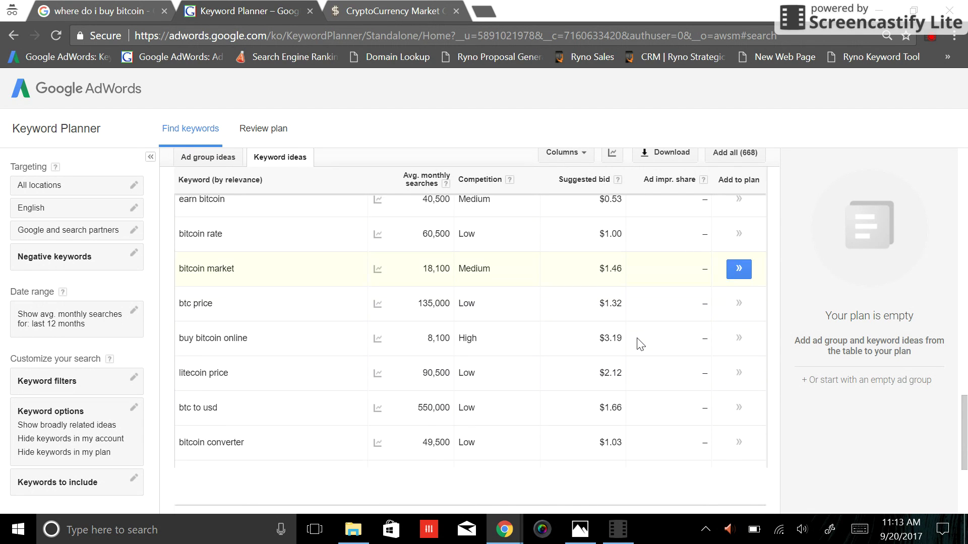
scroll(640, 344, "down", 1)
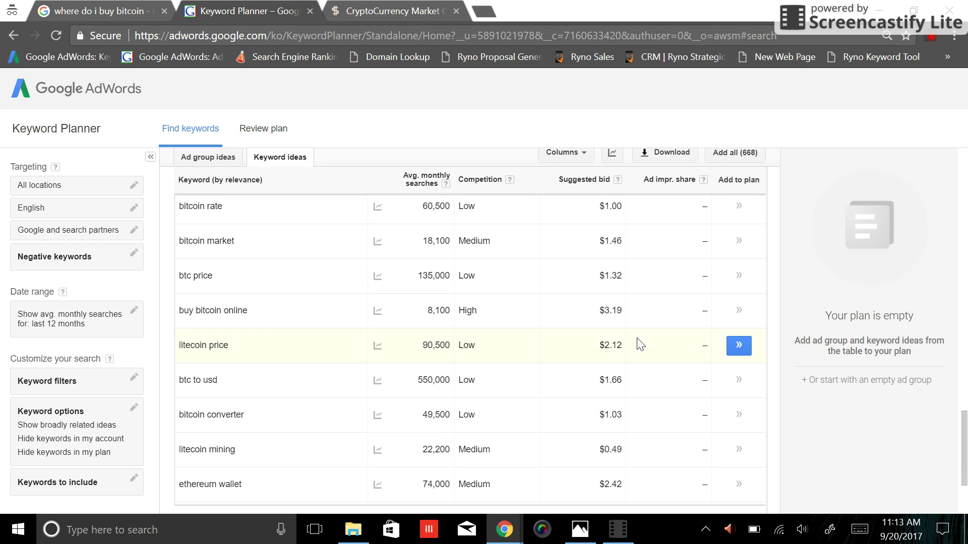